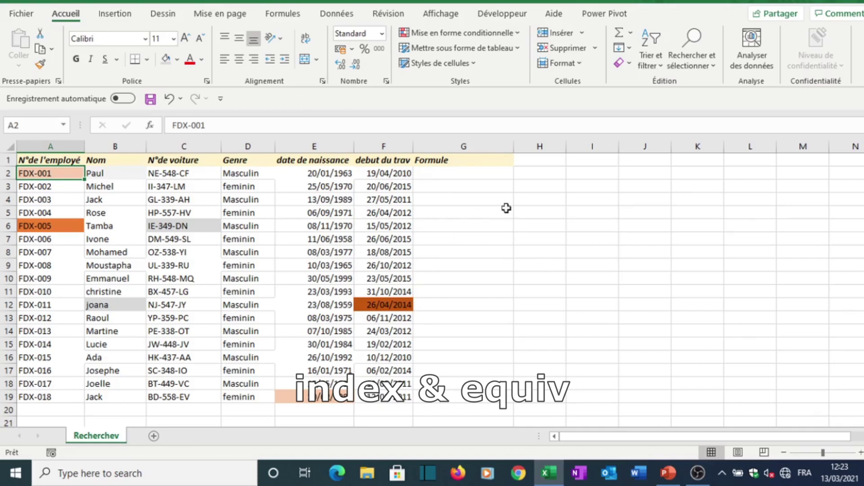
Step: Start a RECHERCHEV formula in cell G2 with the employee number in A2 as the lookup value
left_click(449, 172)
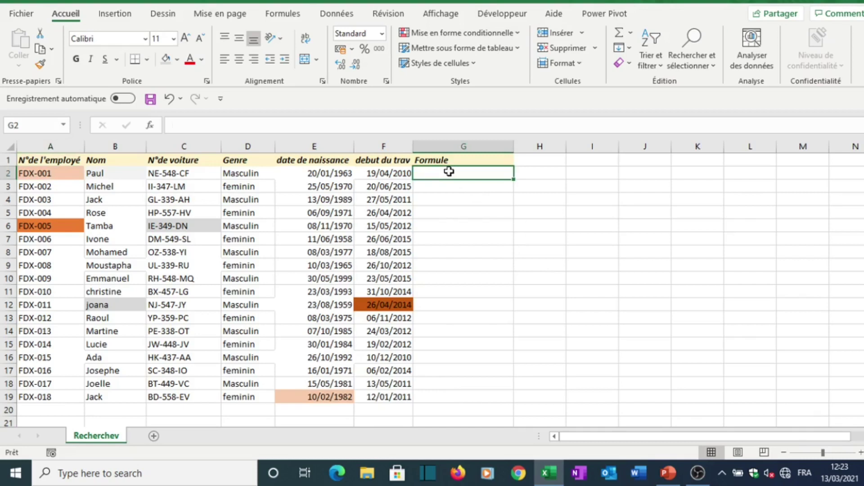
type("=")
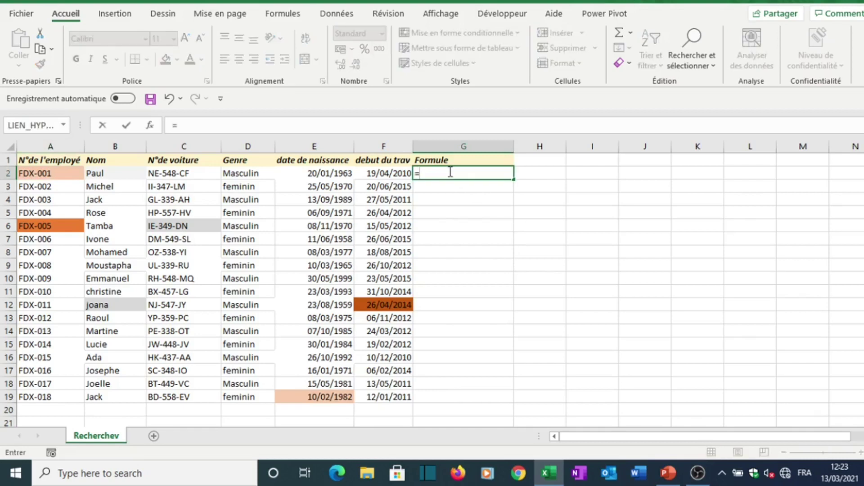
key("BackSpace")
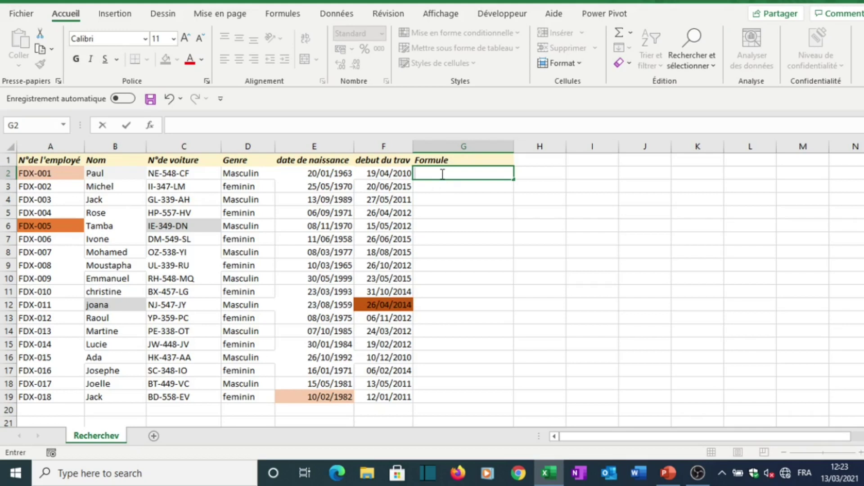
type("=")
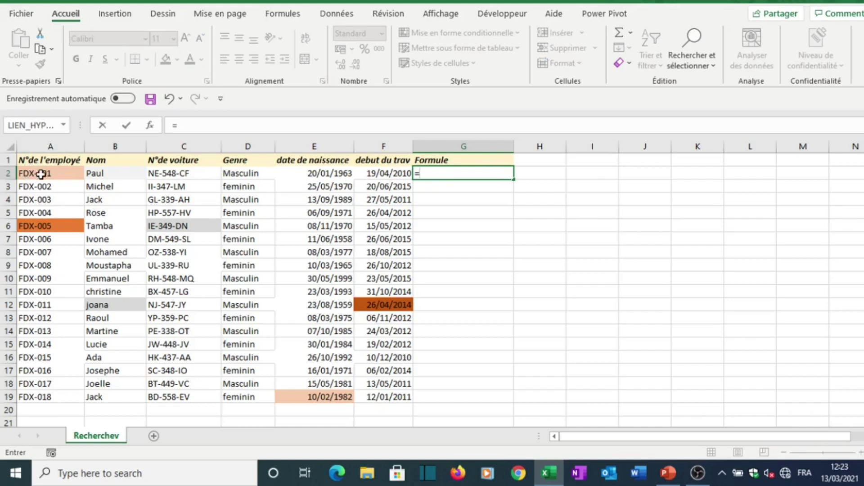
type("echev")
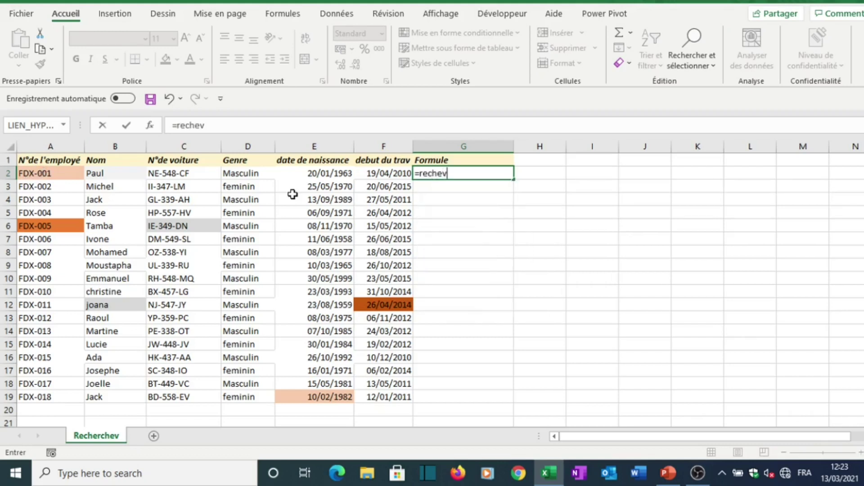
key("BackSpace")
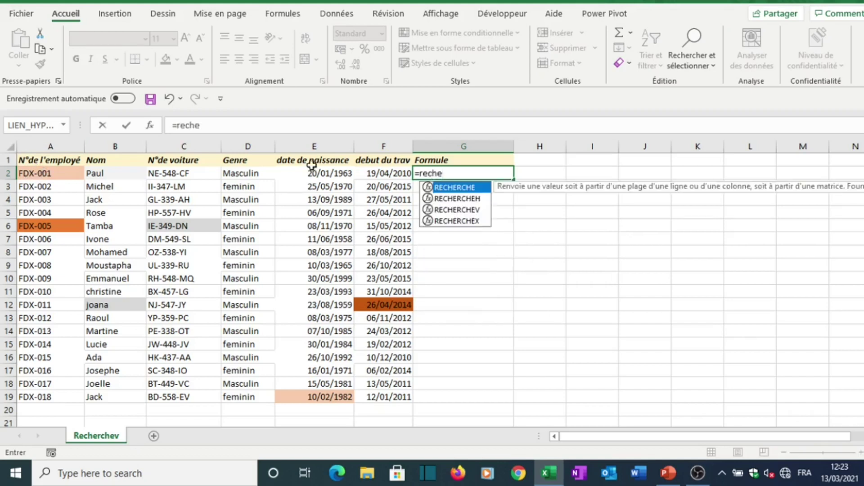
left_click(457, 209)
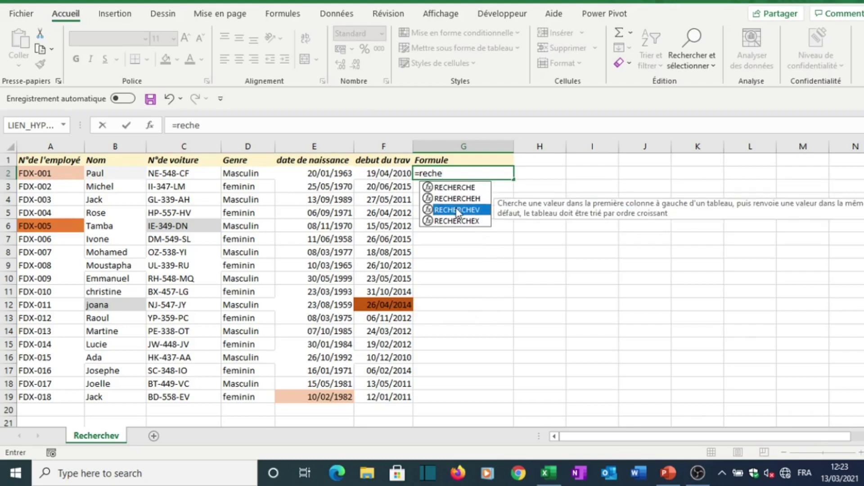
double_click(455, 208)
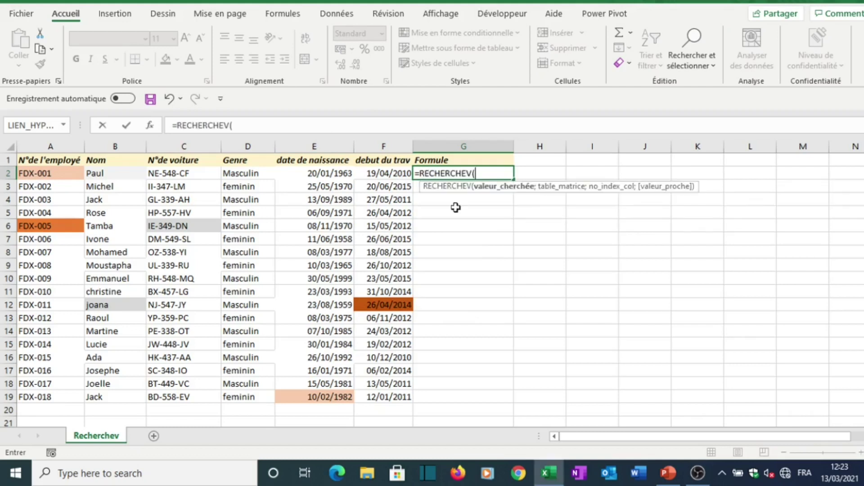
left_click(58, 171)
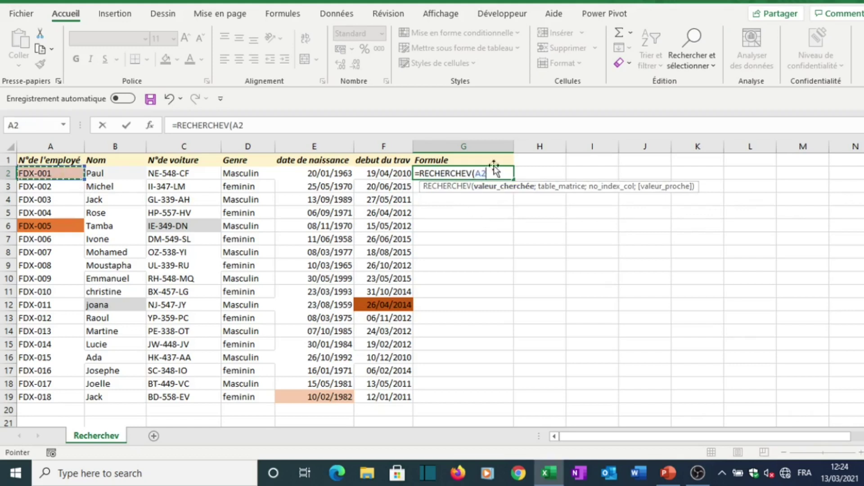
Step: Complete the G2 lookup formula with the table range A2:F19 and column index 2
type(";")
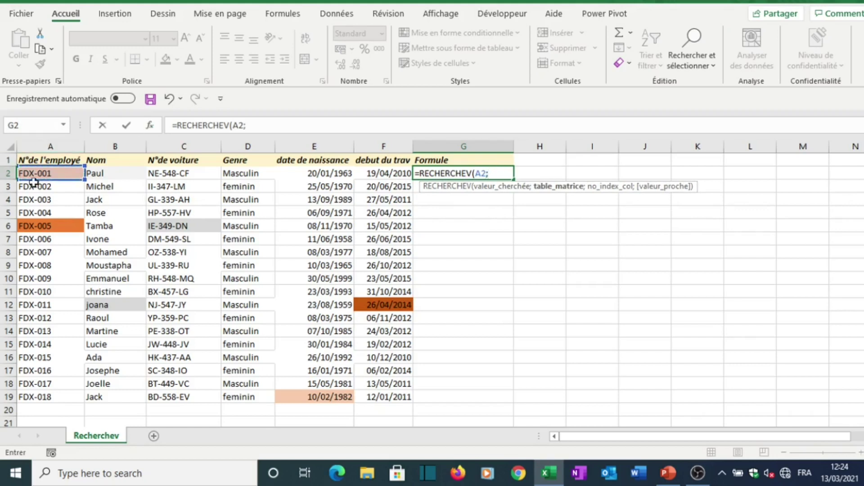
left_click_drag(56, 175, 408, 331)
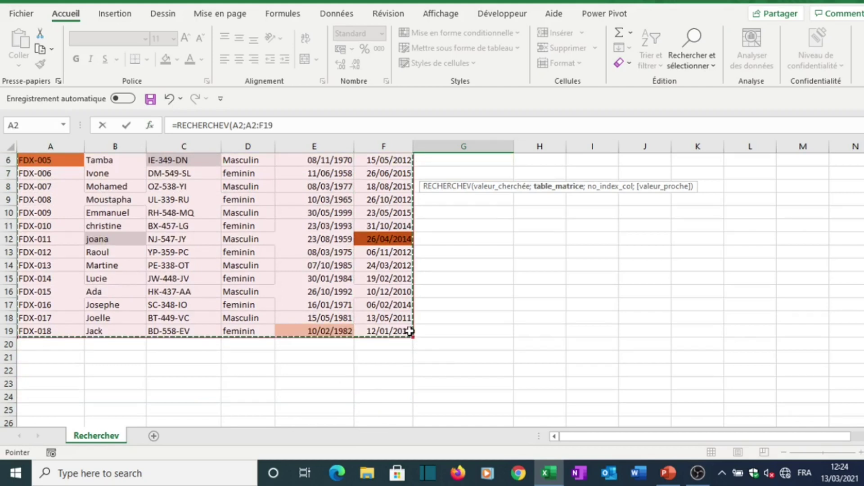
type(";")
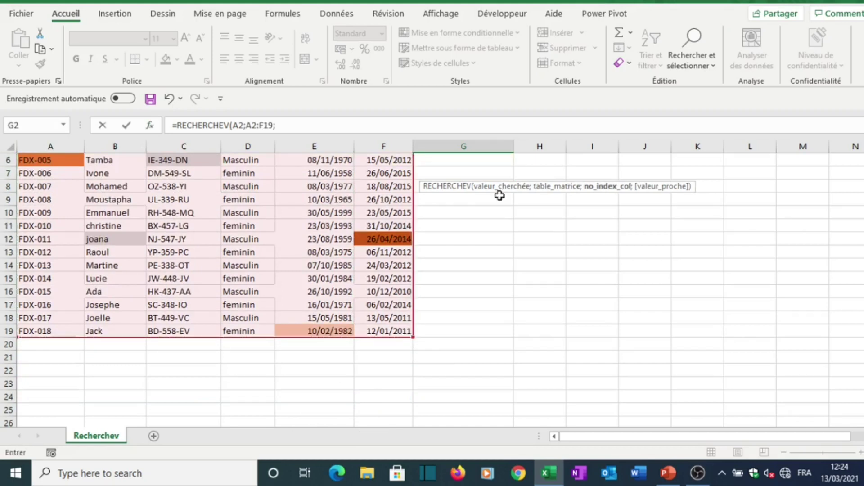
scroll(435, 200, "up", 2)
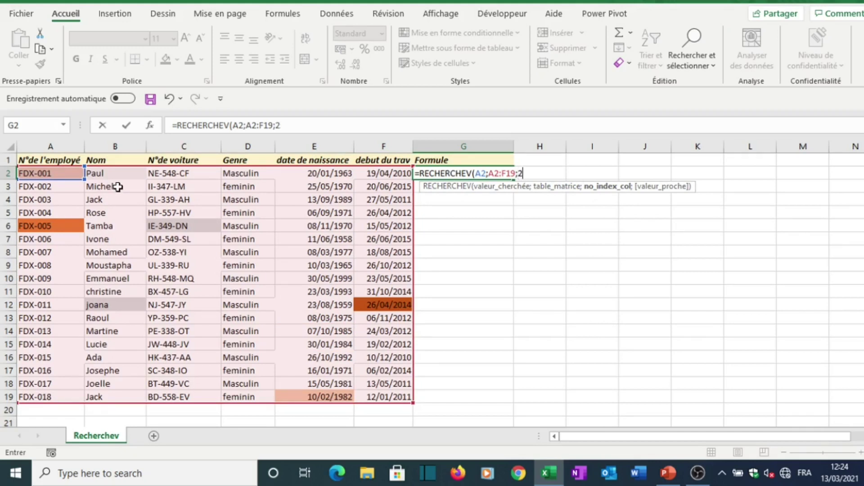
type(")")
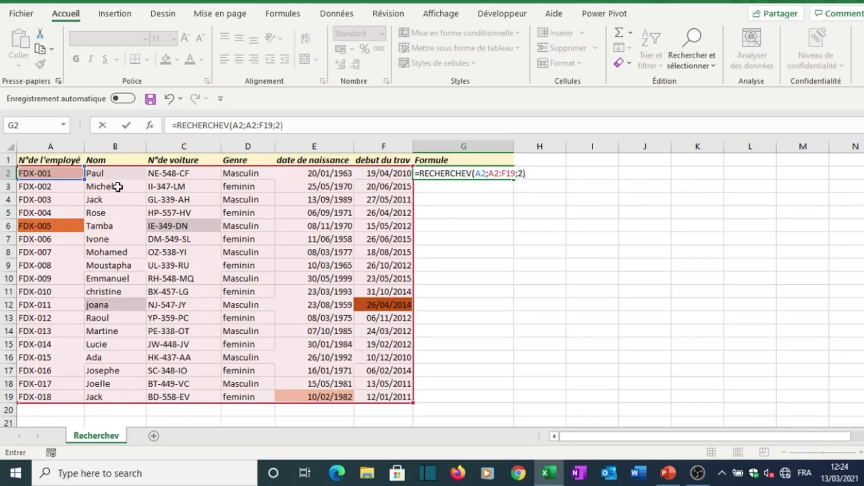
key("Return")
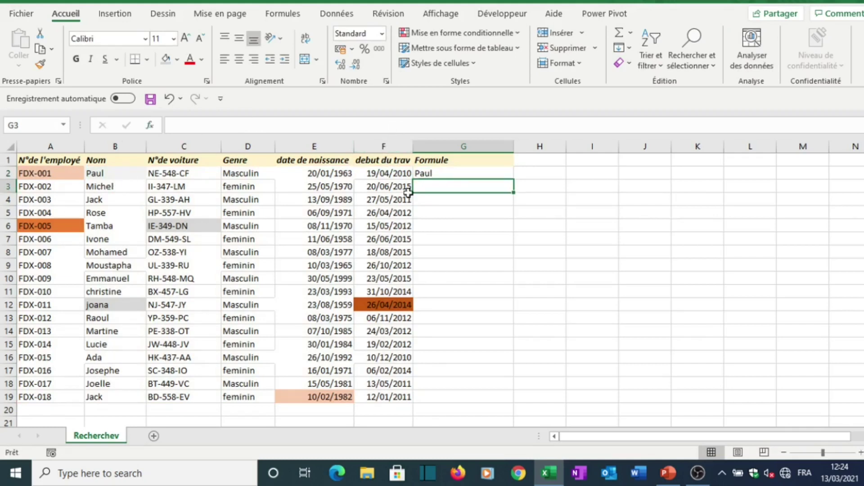
Step: Copy the G2 formula down to G4 and change the column index in G3 to return the N°de voiture value
left_click(439, 175)
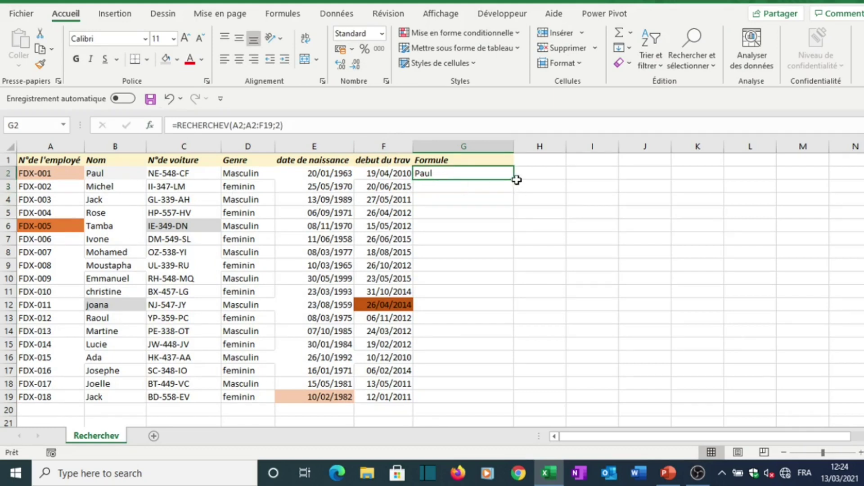
left_click_drag(515, 179, 513, 211)
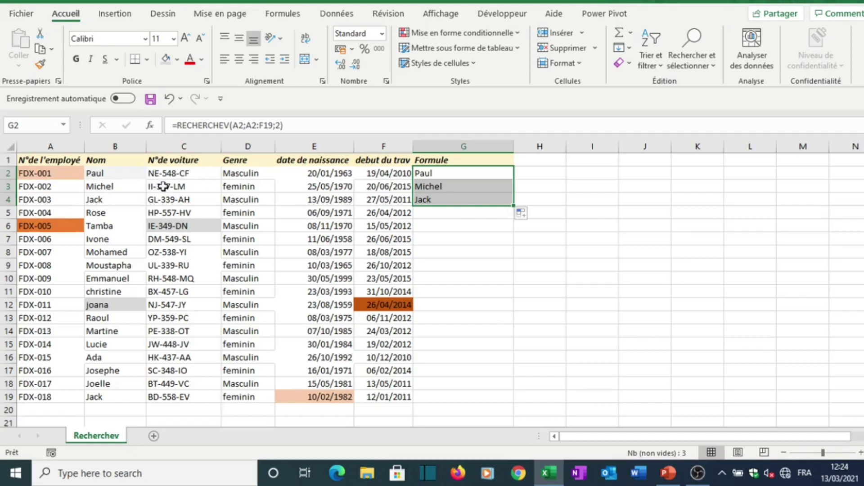
double_click(441, 189)
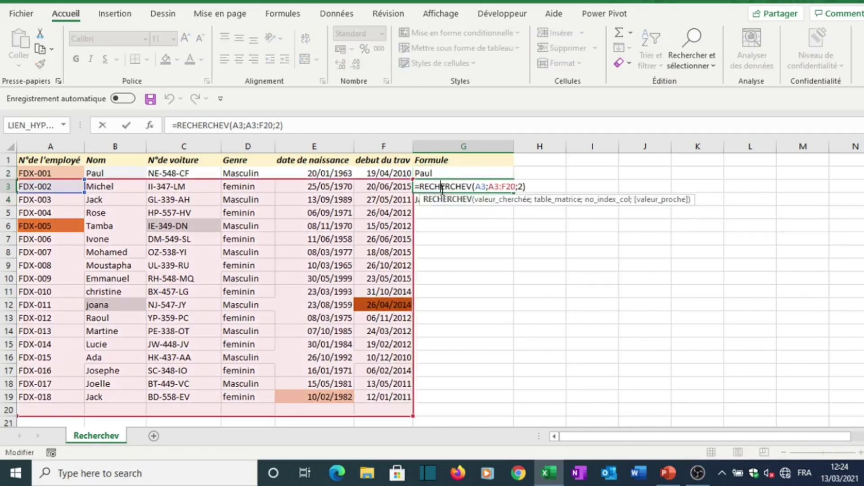
left_click(523, 186)
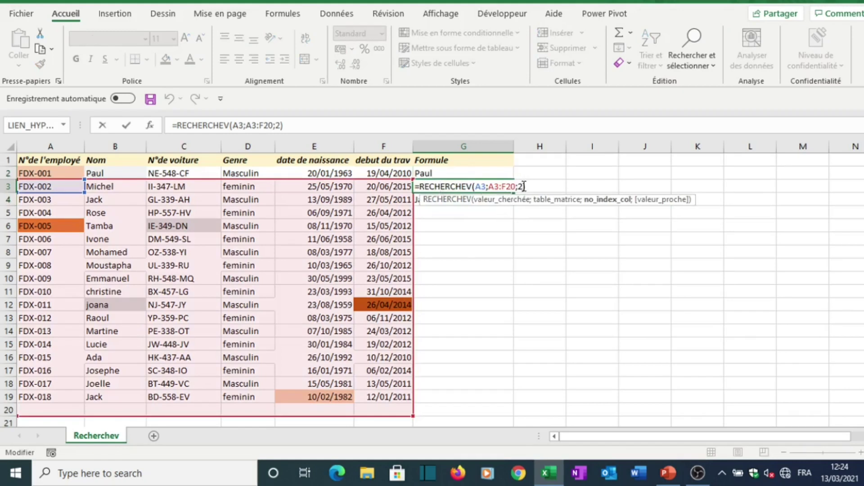
key("Return")
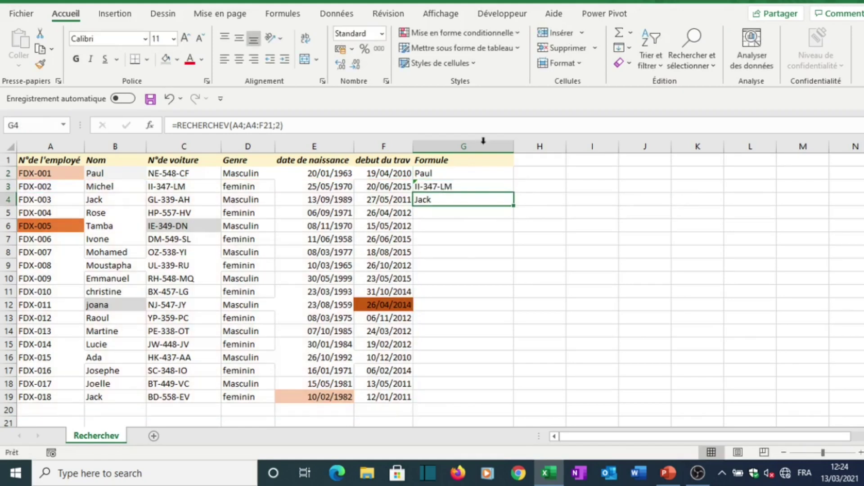
Step: Change the column index of the RECHERCHEV formula in G4 to 5 to return the date de naissance
double_click(447, 199)
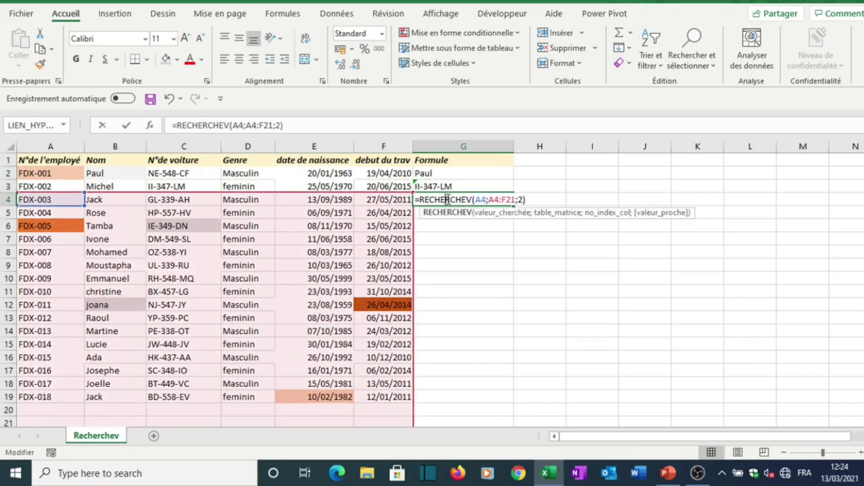
left_click(523, 200)
key("BackSpace")
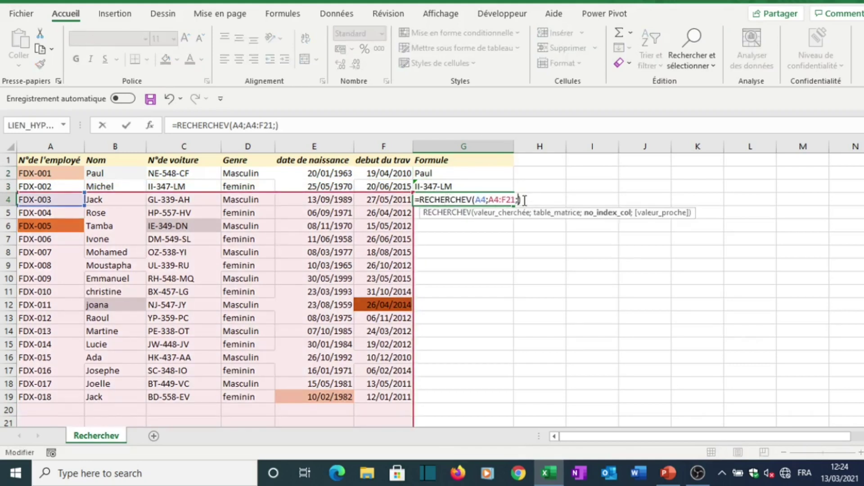
type("5")
key("ctrl+Return")
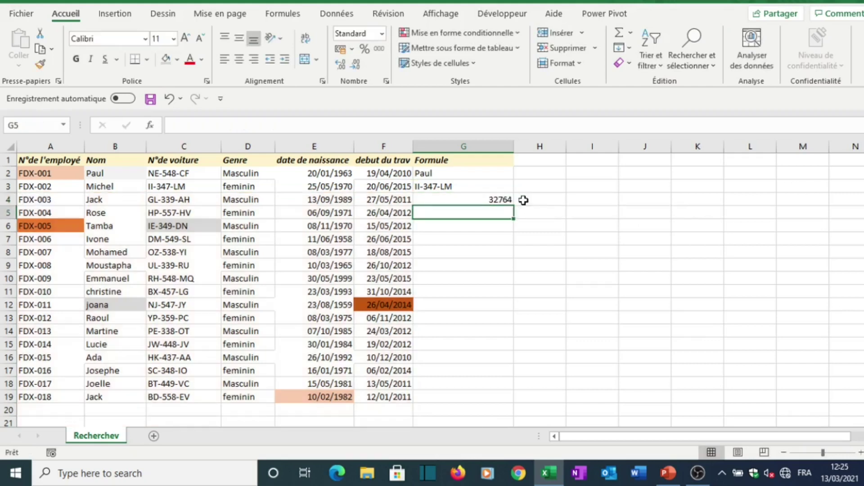
Step: Apply the Date courte number format to the lookup result in G4
double_click(496, 201)
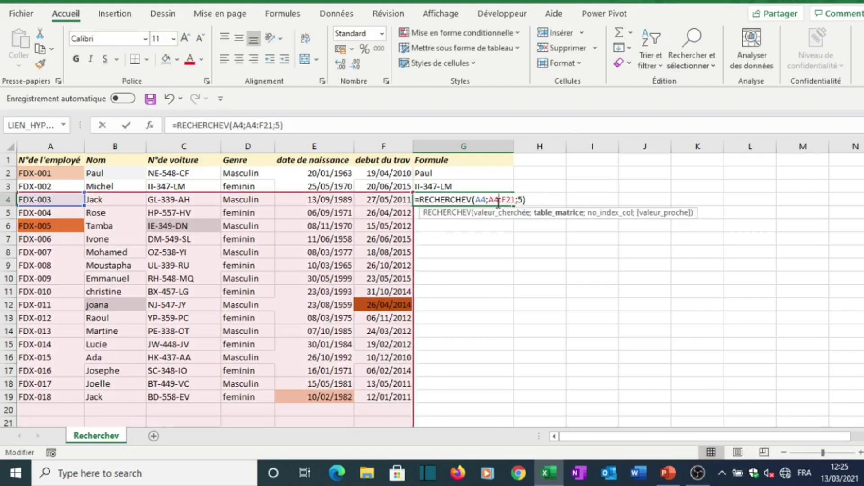
key("Escape")
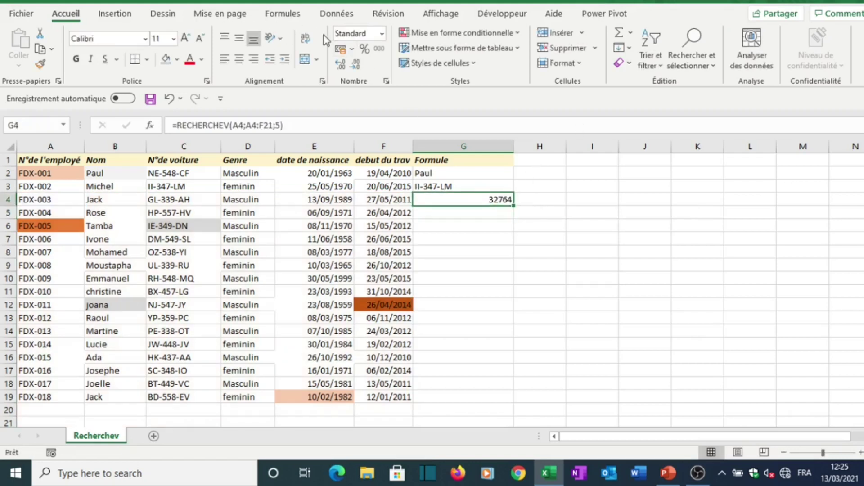
left_click(382, 33)
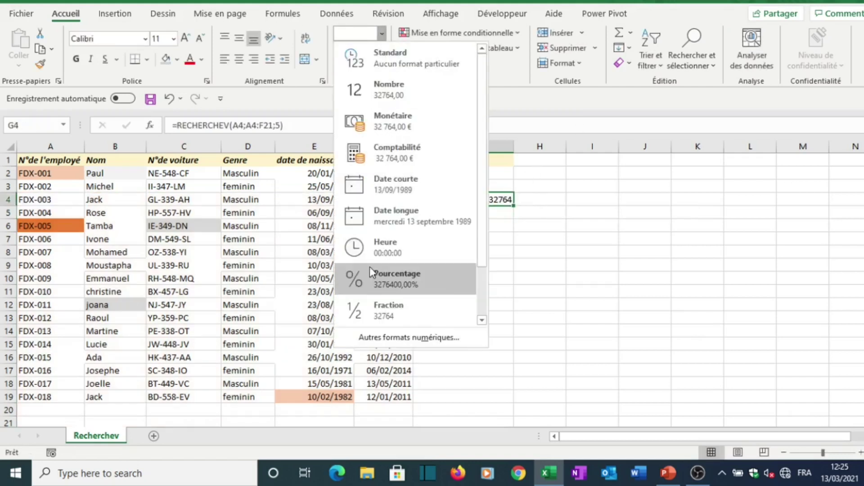
left_click(396, 184)
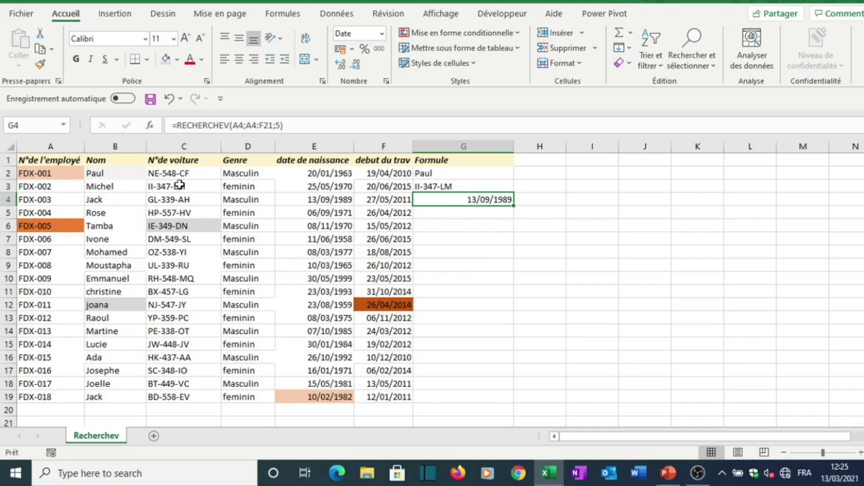
Step: Start an INDEX formula in cell G8 with the range A2:F19 as its array
left_click(475, 255)
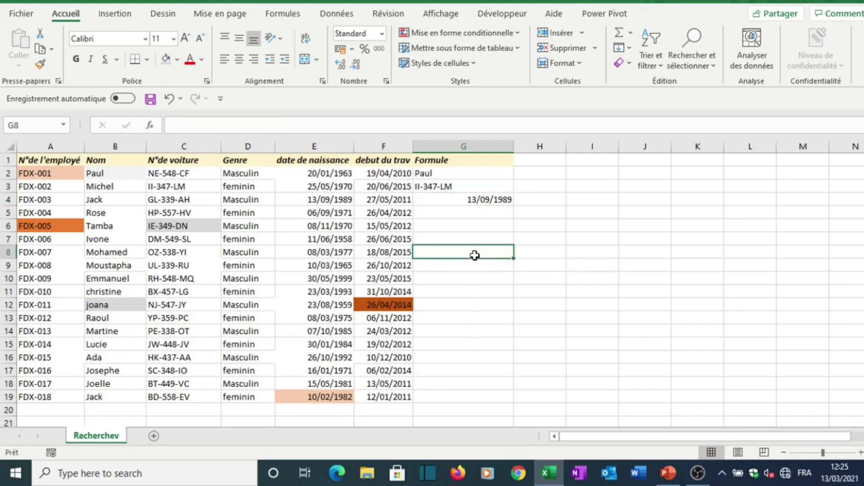
type("=index")
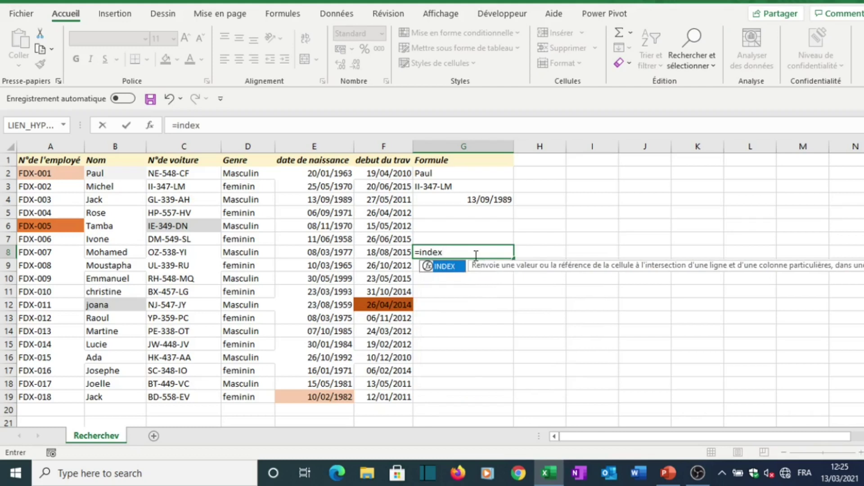
type("(")
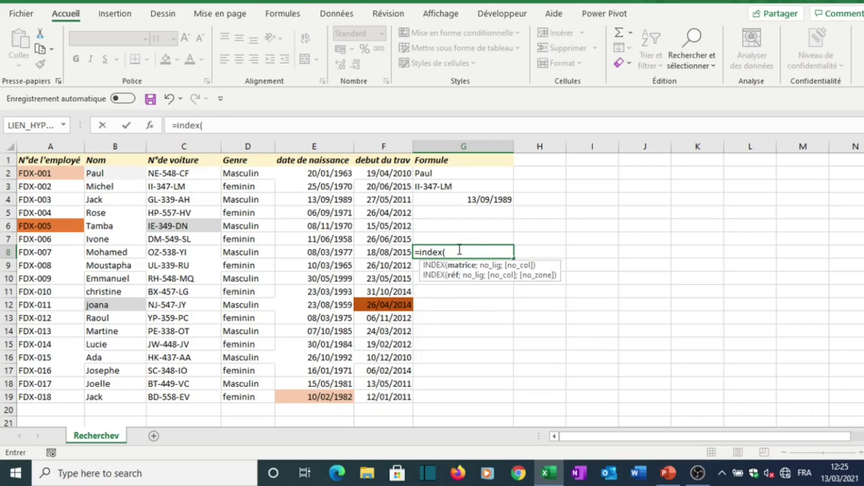
left_click_drag(22, 172, 383, 396)
type(";")
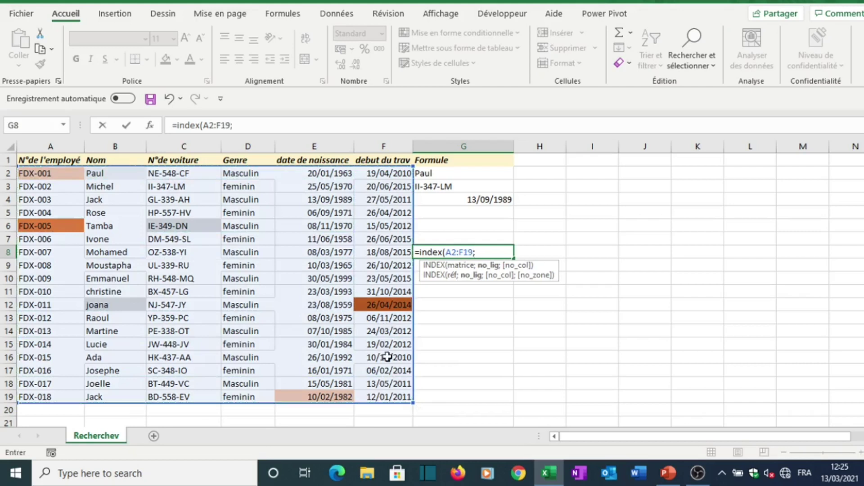
Step: Nest EQUIV as the row argument in G8, matching F12 exactly within F2:F19 with match type 0
type("equiv")
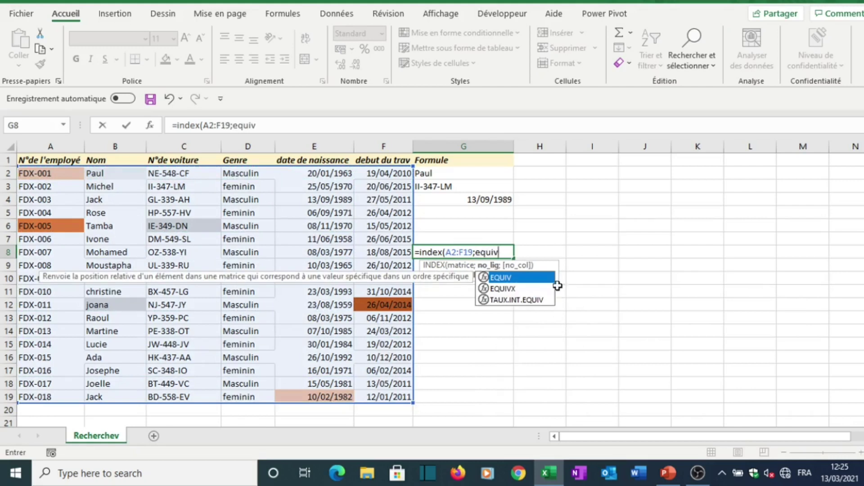
double_click(522, 277)
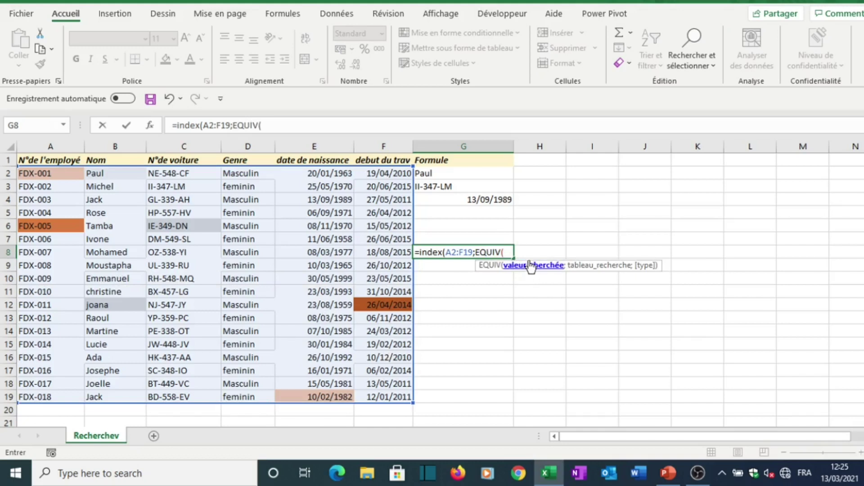
left_click(383, 305)
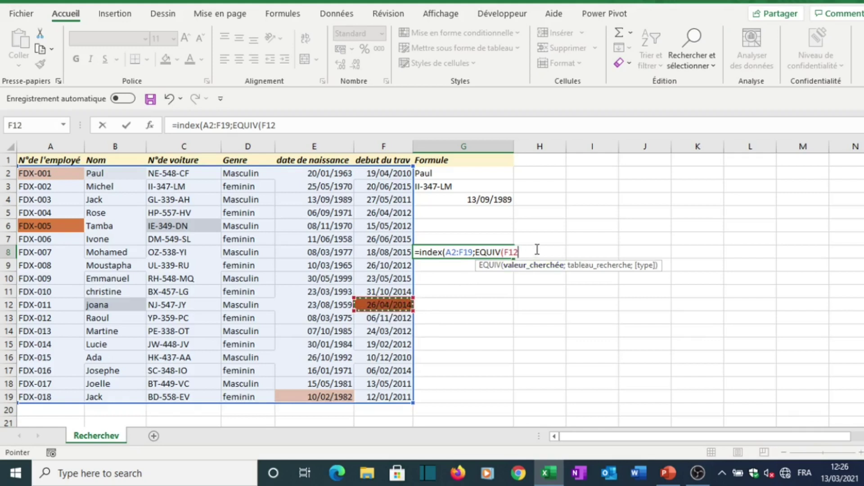
type(";")
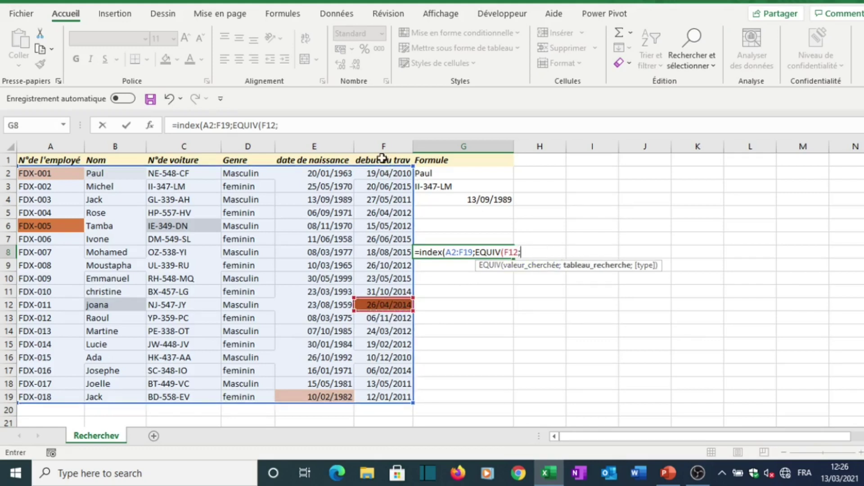
mouse_move(380, 170)
left_mouse_down()
mouse_move(380, 198)
mouse_move(380, 173)
left_mouse_up()
left_click(380, 172)
left_click_drag(380, 171, 391, 399)
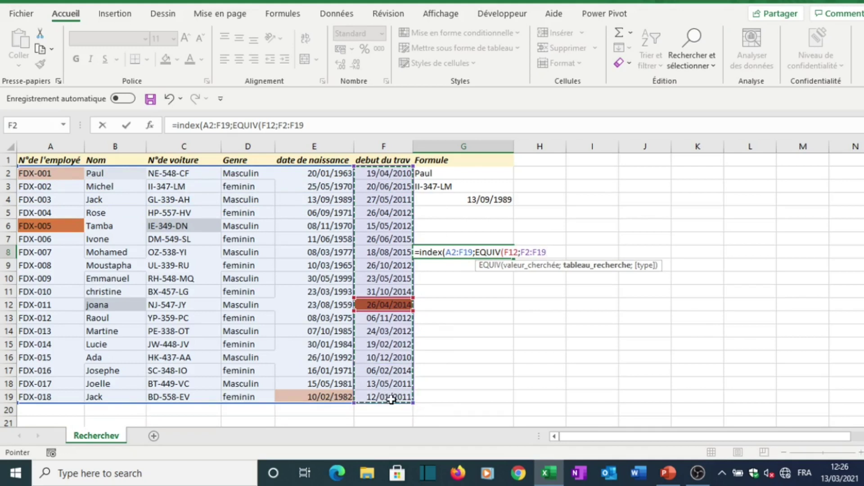
type(";")
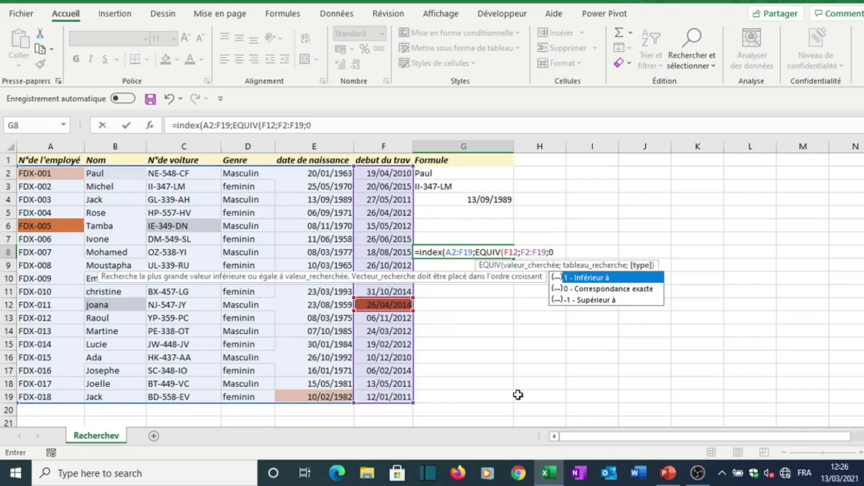
type("0)")
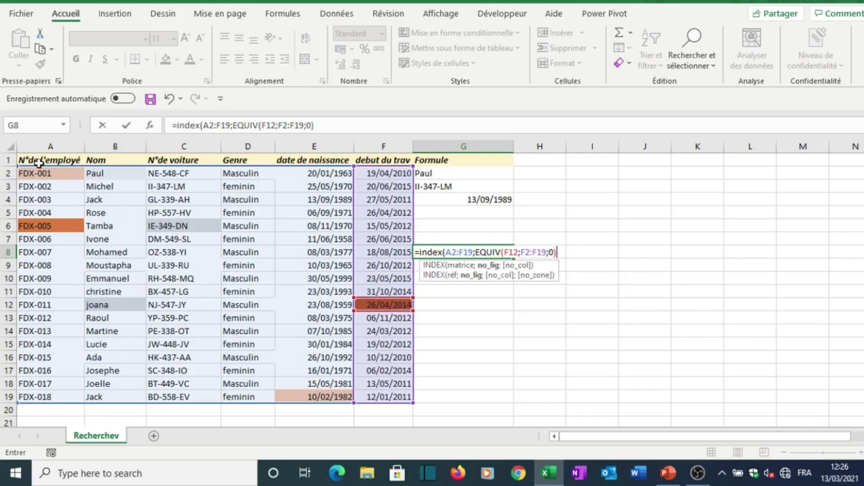
Step: Set the column number of the INDEX formula in G8 to 2 to return the Nom value, and complete the formula
type("2")
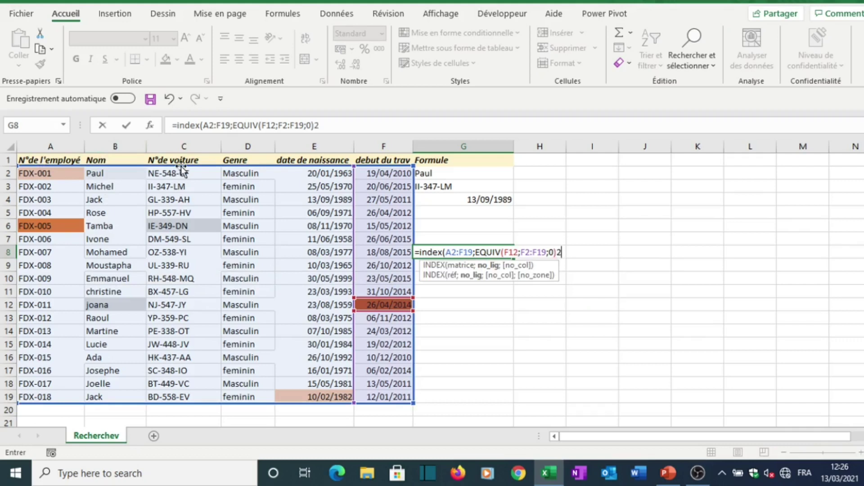
key("BackSpace")
type(";")
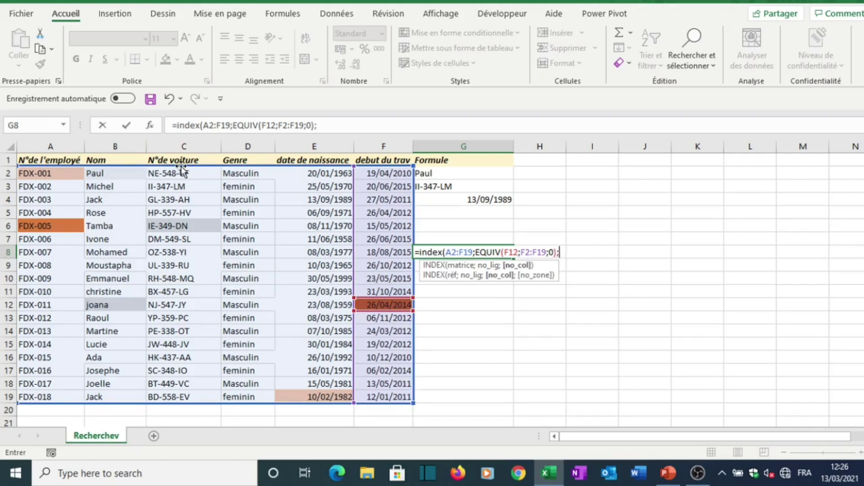
type("2")
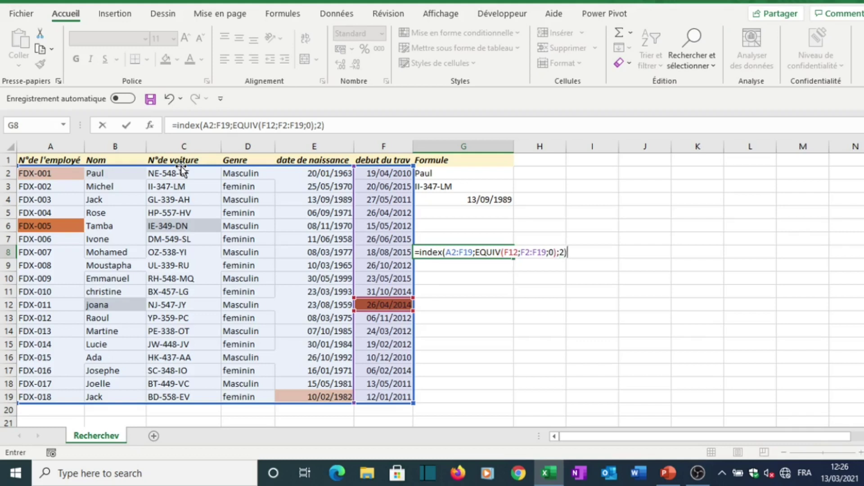
key("Return")
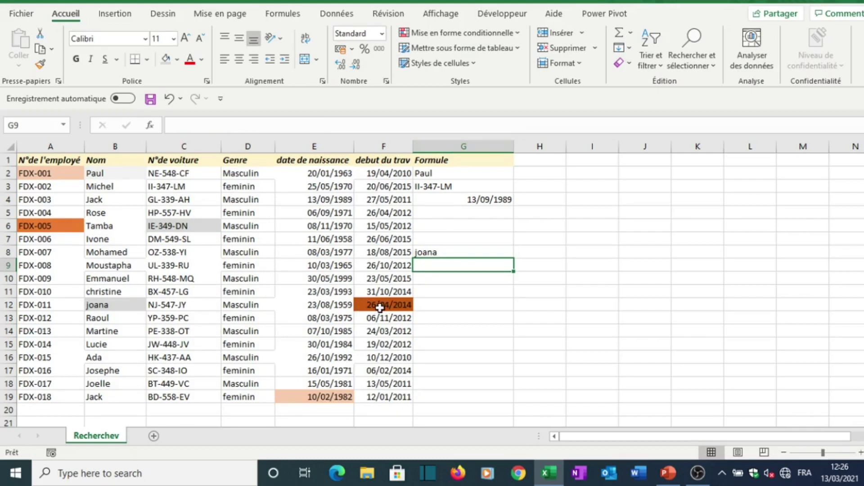
left_click(444, 252)
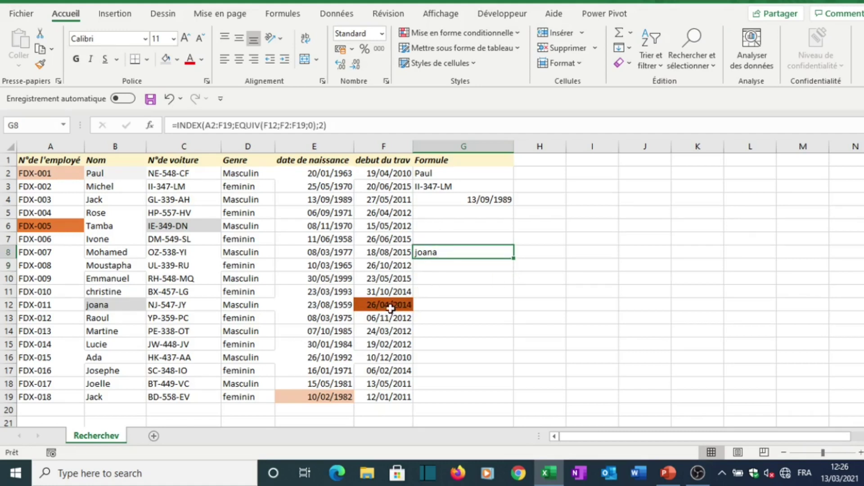
Step: Start an INDEX formula in cell G19 using the employee data A2:F19 as its array
left_click(455, 399)
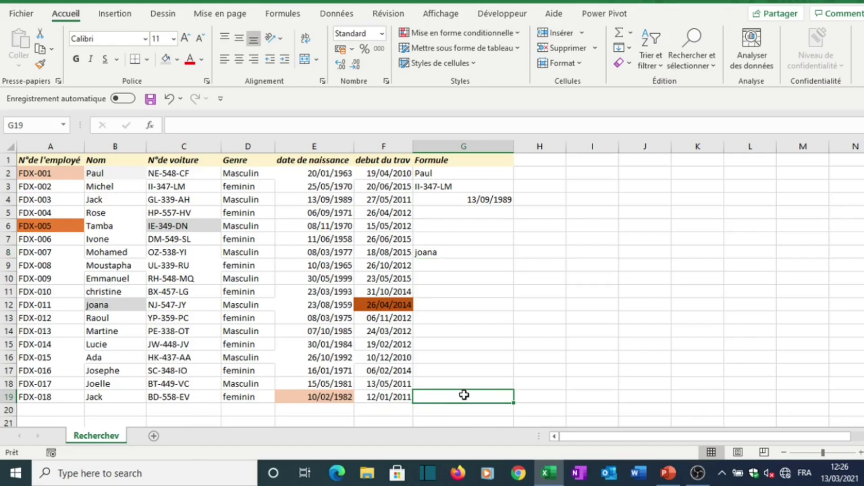
type("=")
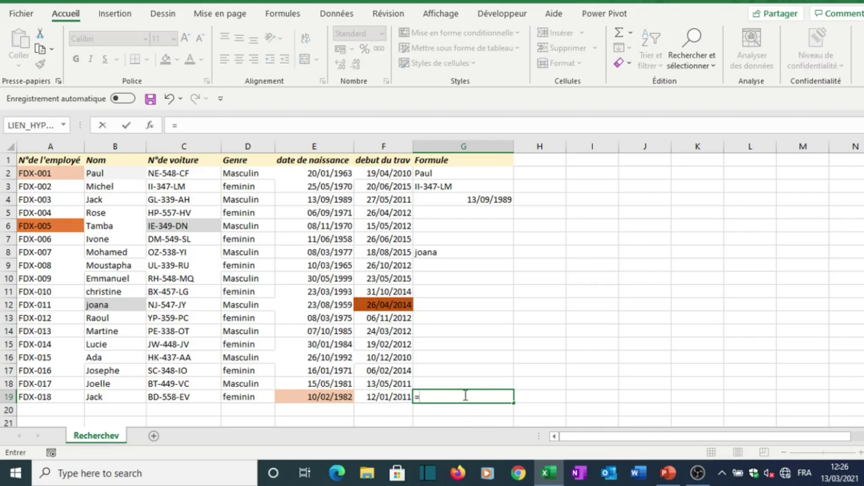
type("inde")
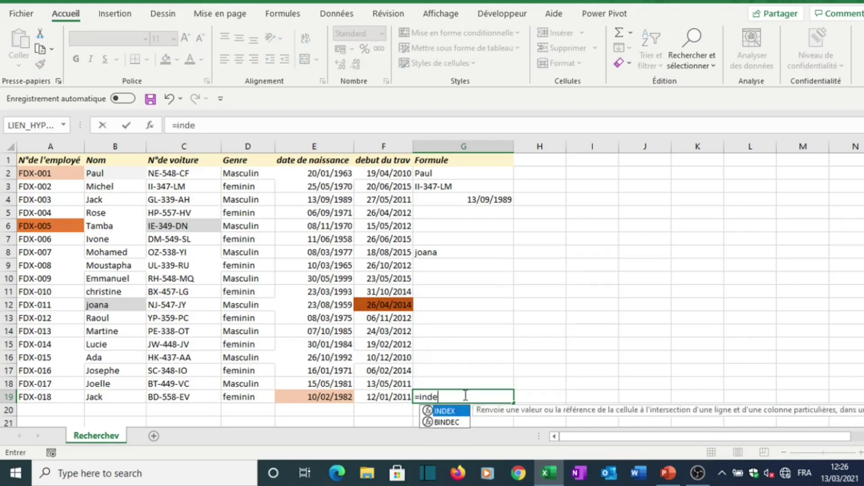
type("x(")
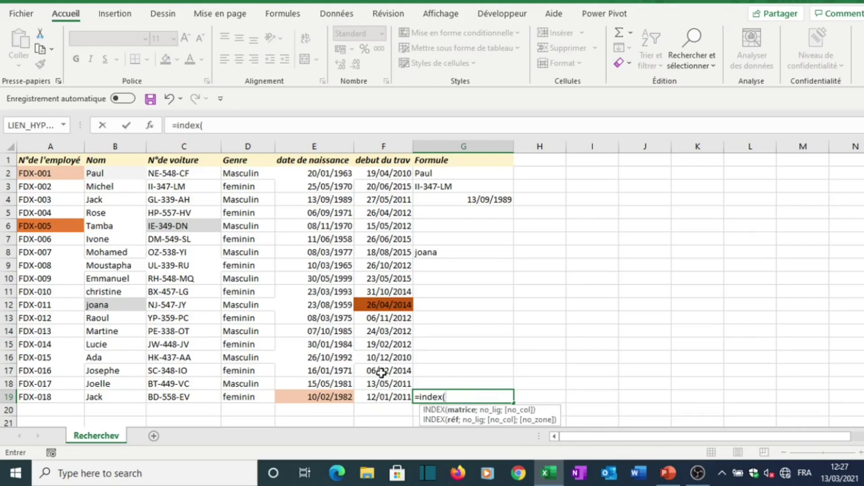
left_click(29, 174)
left_click_drag(28, 174, 384, 390)
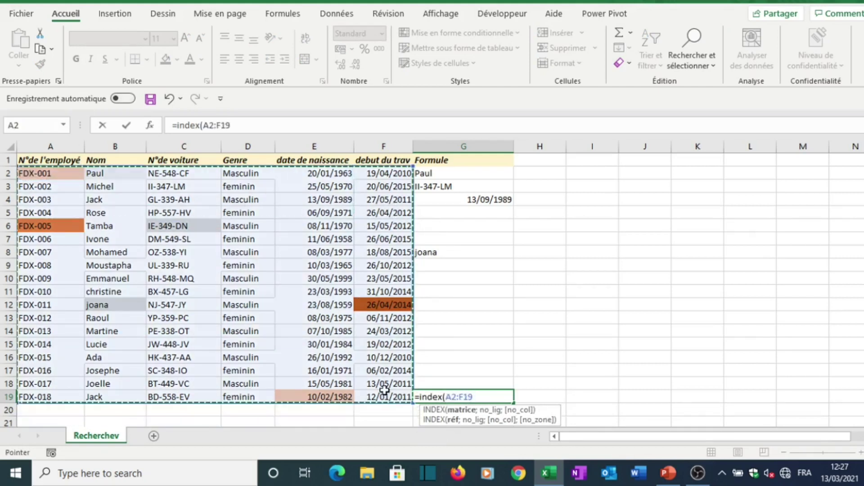
type(";")
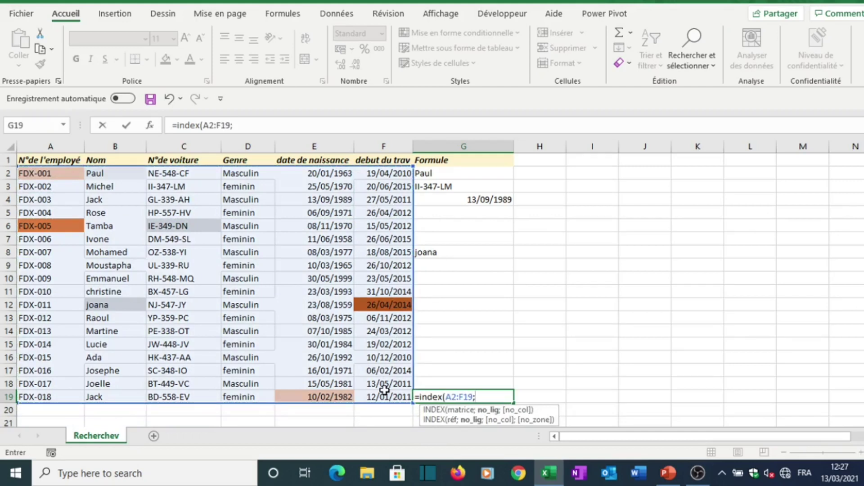
Step: Nest EQUIV as the row argument in G19, matching the date de naissance in E19 exactly within E2:E19 with match type 0
type("eq")
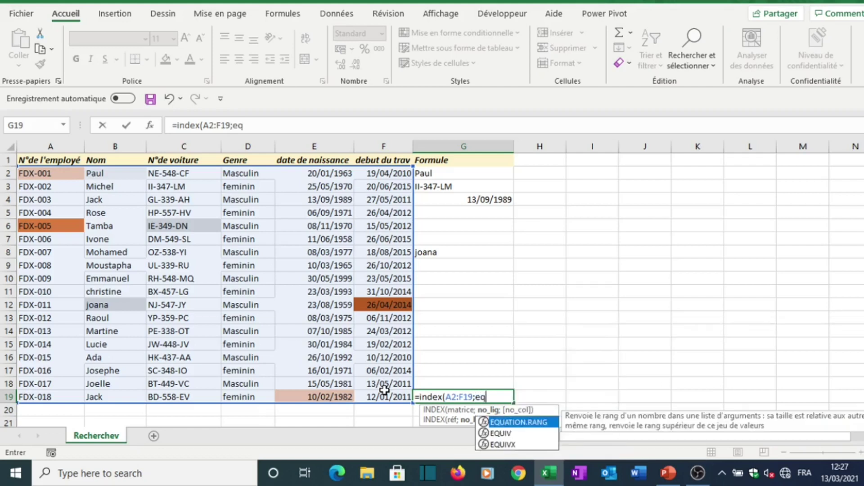
type("ui")
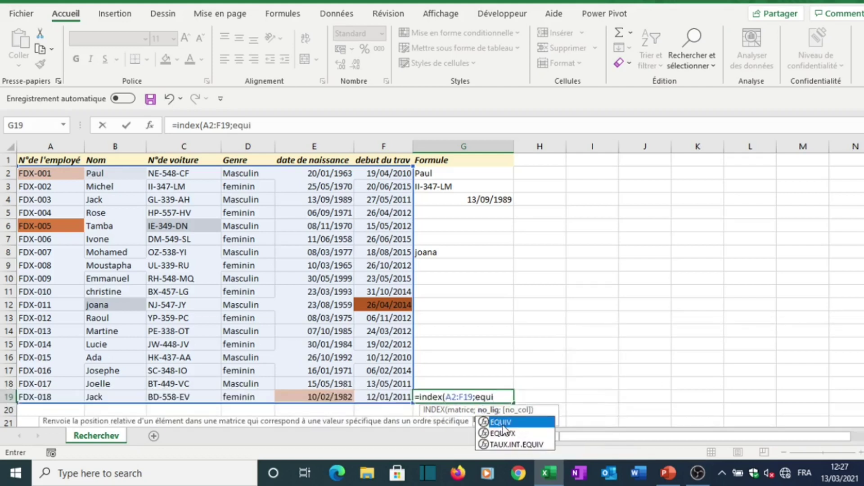
double_click(503, 426)
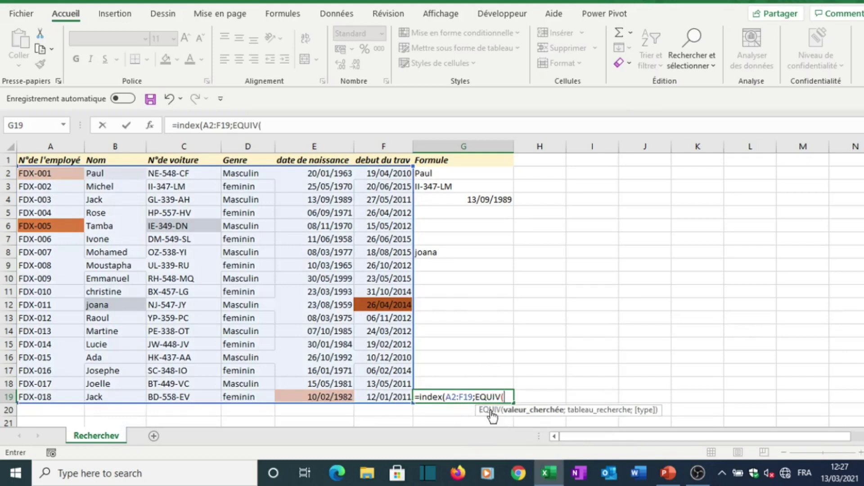
left_click(326, 397)
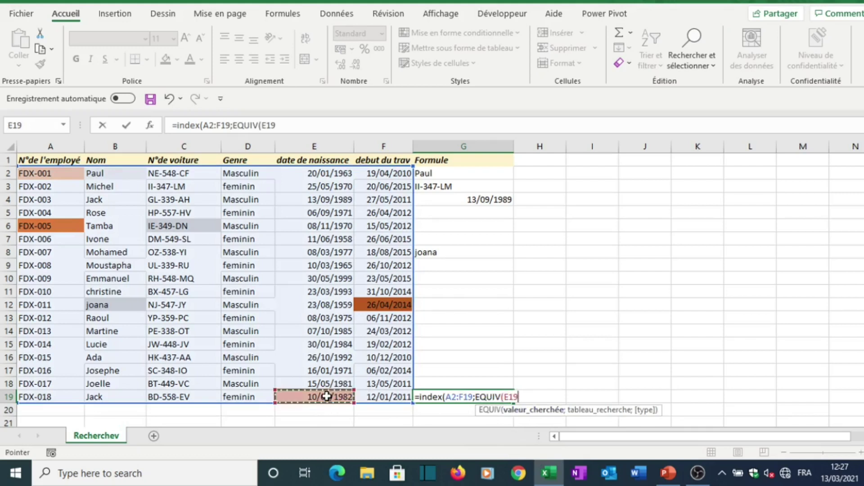
type(";")
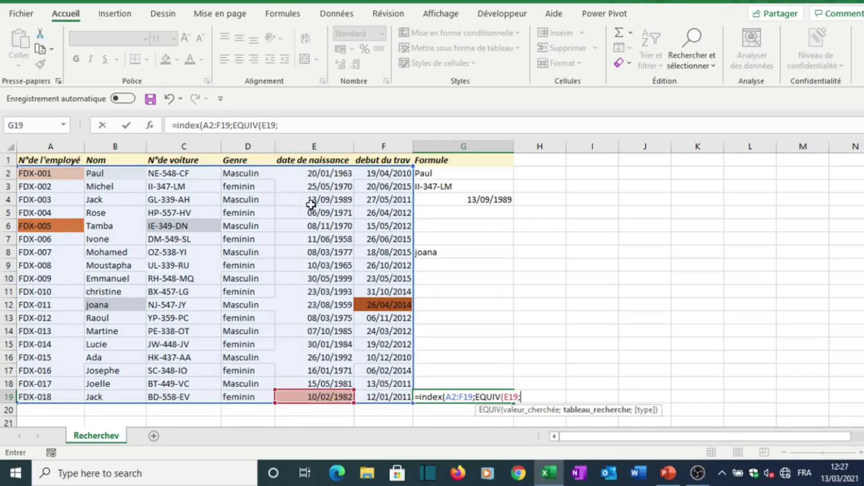
left_click(315, 173)
left_click_drag(315, 173, 306, 398)
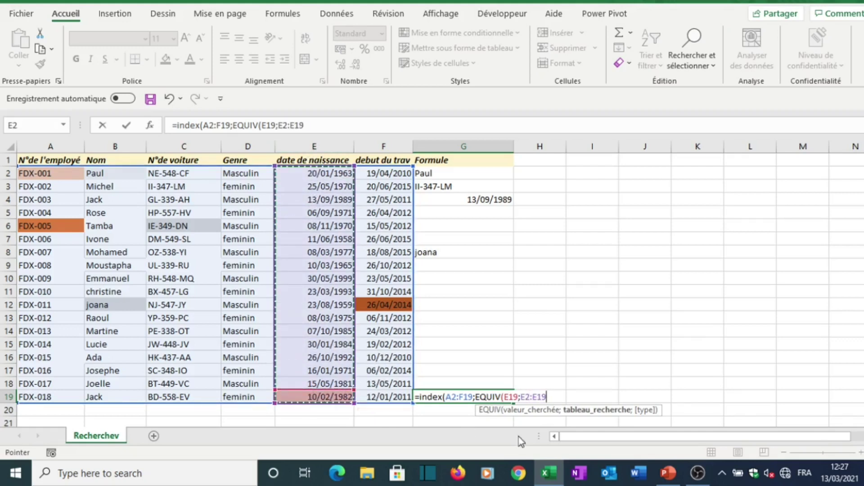
type(";")
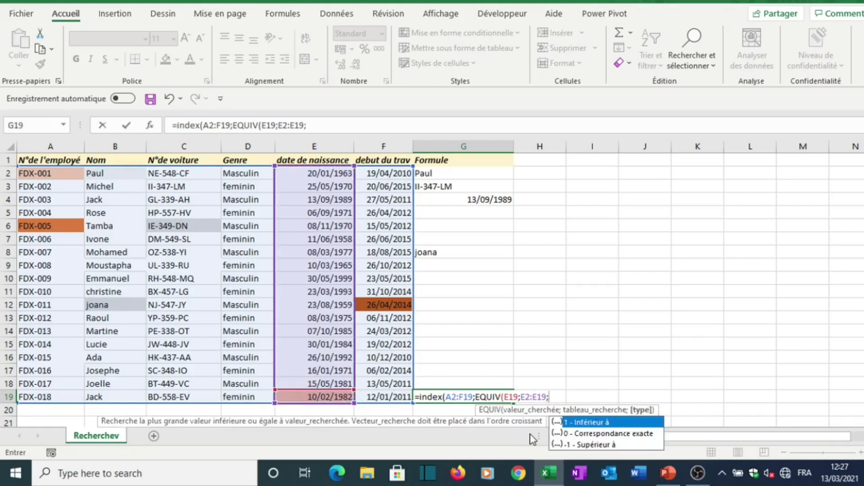
type("0)")
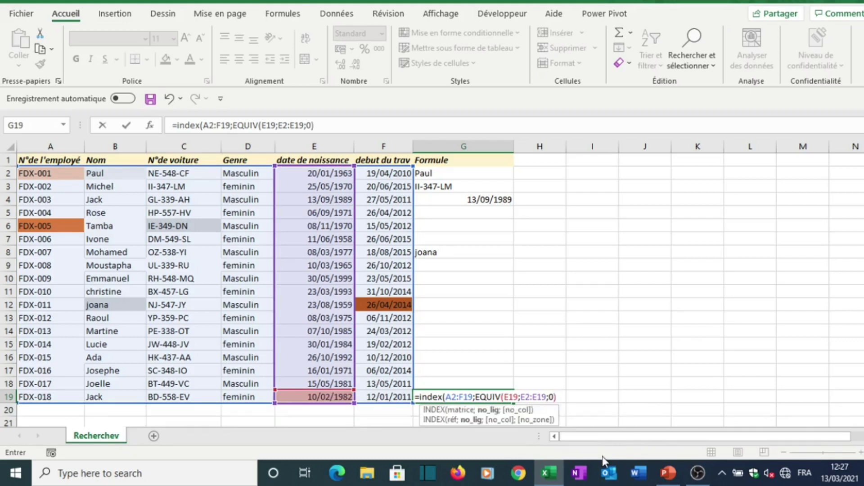
Step: Complete the INDEX formula in G19 with column number 3 to return the N°de voiture value
type(";")
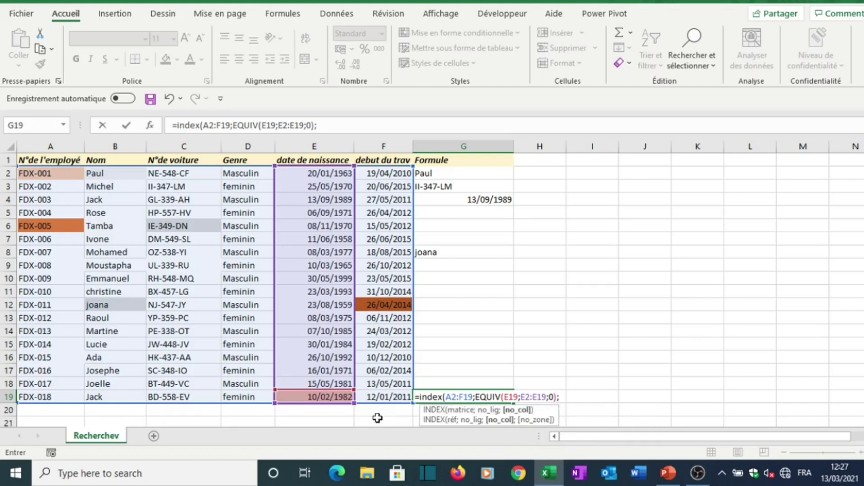
type("3)")
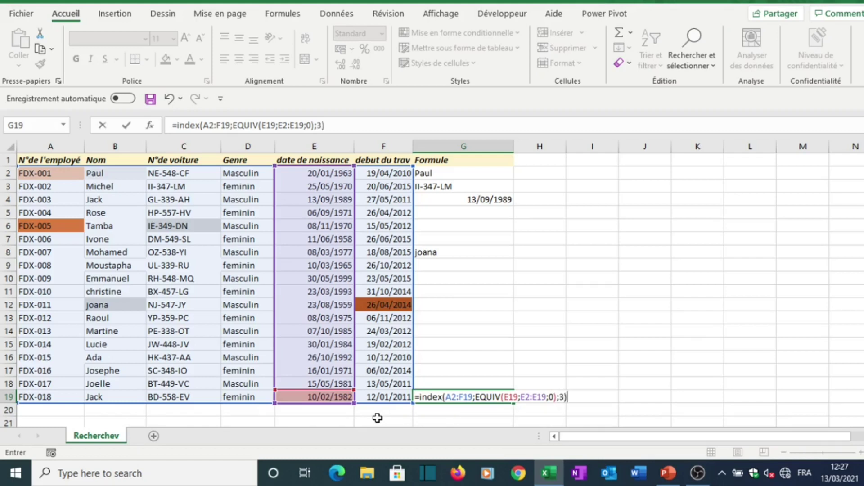
key("Return")
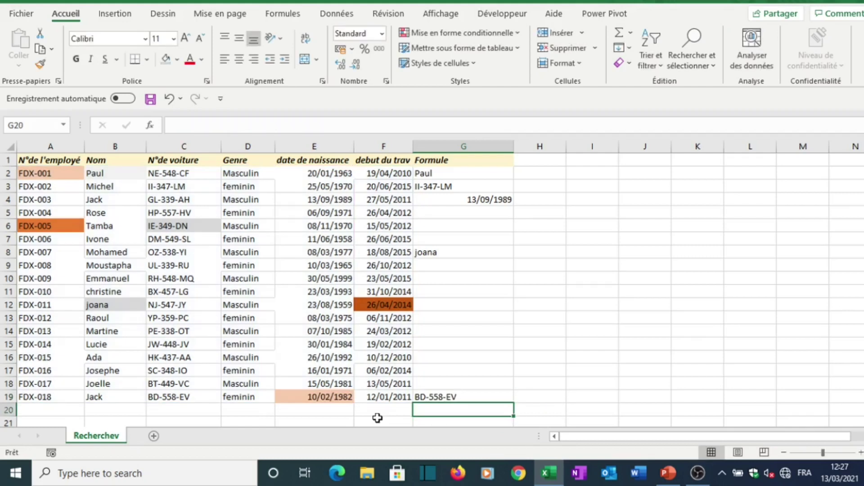